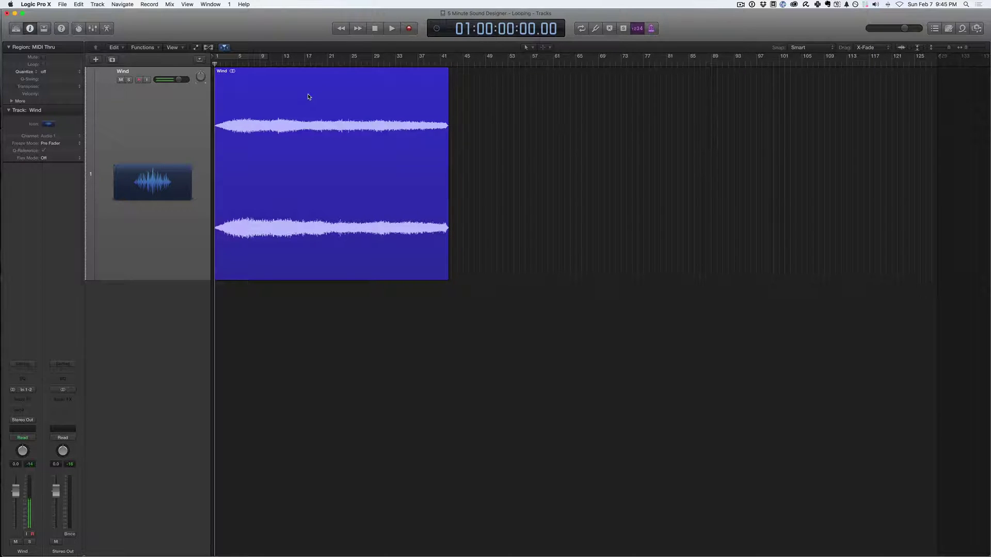
Play the Wind recording from around bar 18, then stop playback.
{"action": "left_click", "coordinate": [315, 62]}
{"action": "key", "text": "space"}
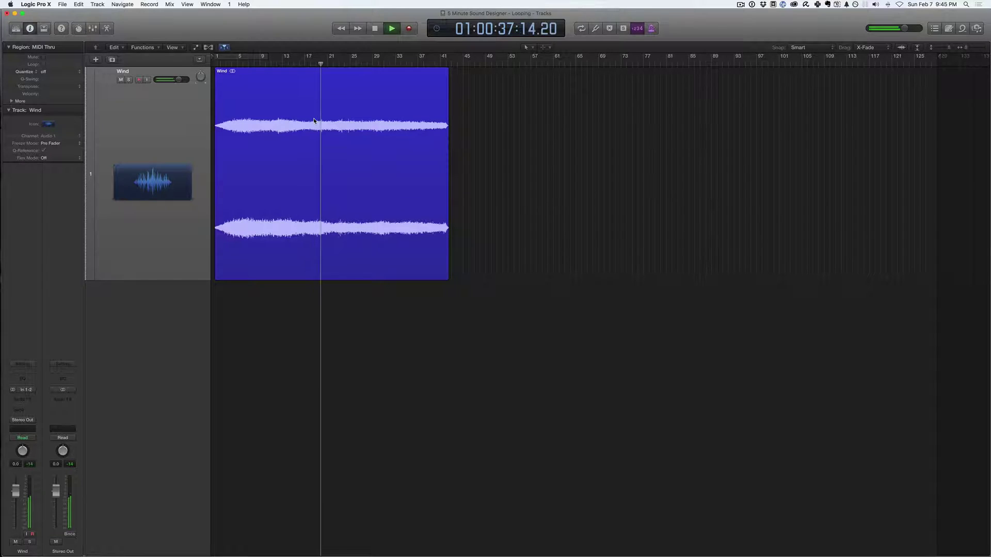
{"action": "key", "text": "space"}
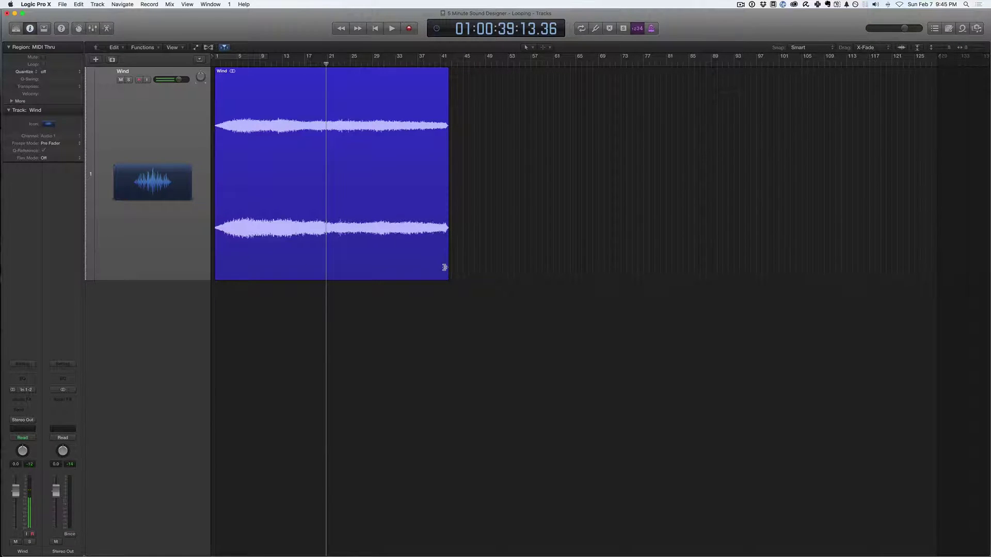
Trim the Wind region's end back to about bar 9 and return the playhead toward bar 5.
{"action": "left_click_drag", "start_coordinate": [424, 263], "coordinate": [294, 251]}
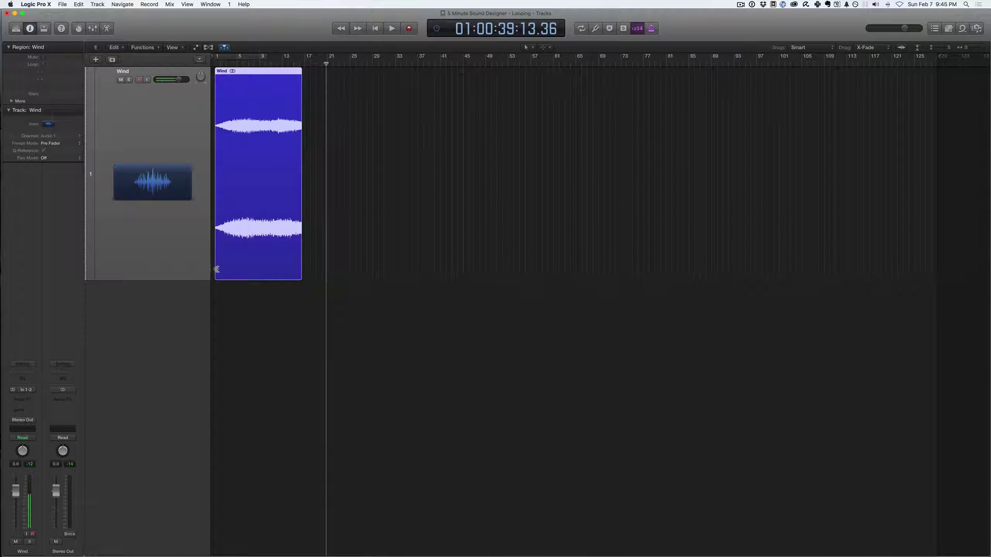
{"action": "left_click_drag", "start_coordinate": [215, 268], "coordinate": [237, 246]}
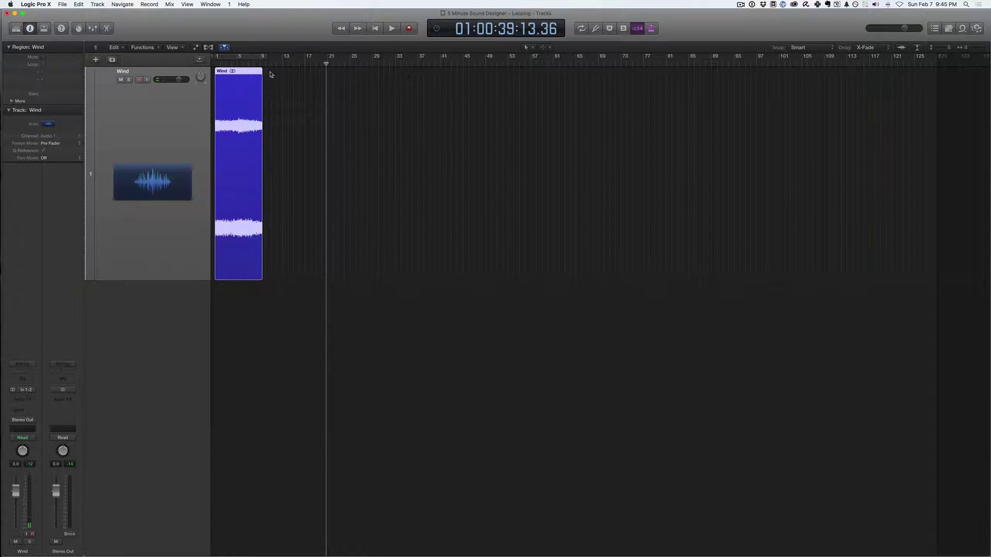
{"action": "left_click_drag", "start_coordinate": [268, 63], "coordinate": [242, 63]}
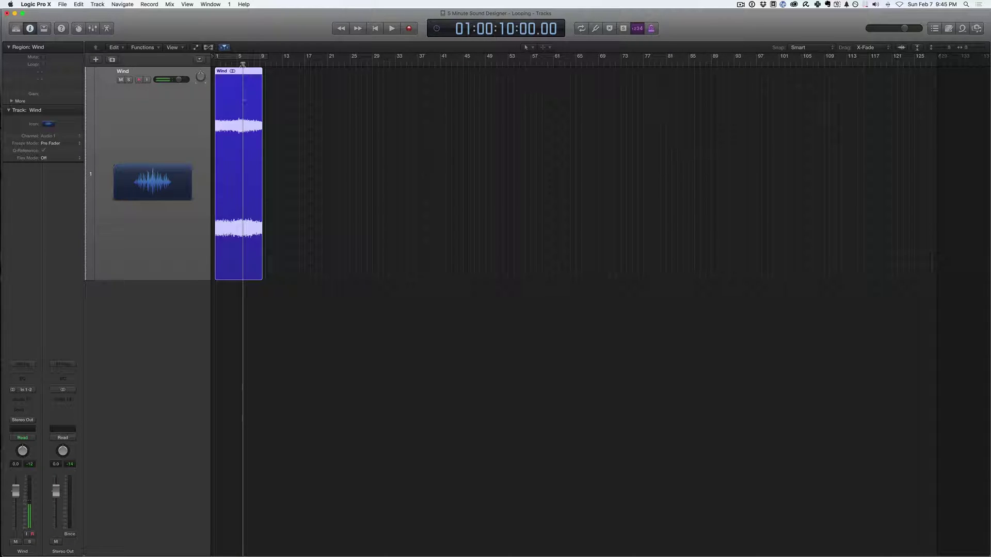
Split the Wind region exactly at bar 5 with Command-T, then select Wind.1.
{"action": "left_click", "coordinate": [243, 64]}
{"action": "left_click_drag", "start_coordinate": [243, 64], "coordinate": [237, 64]}
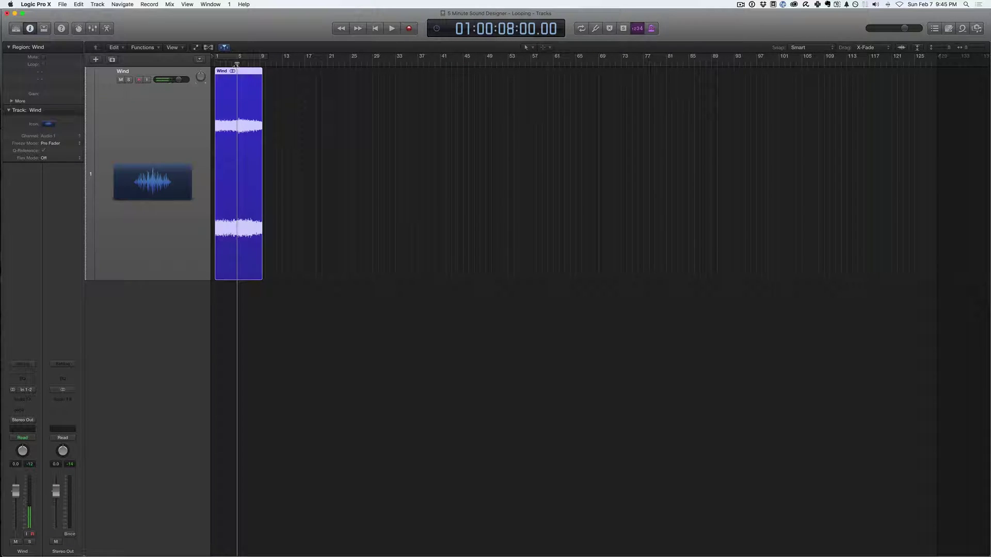
{"action": "key", "text": "super+t"}
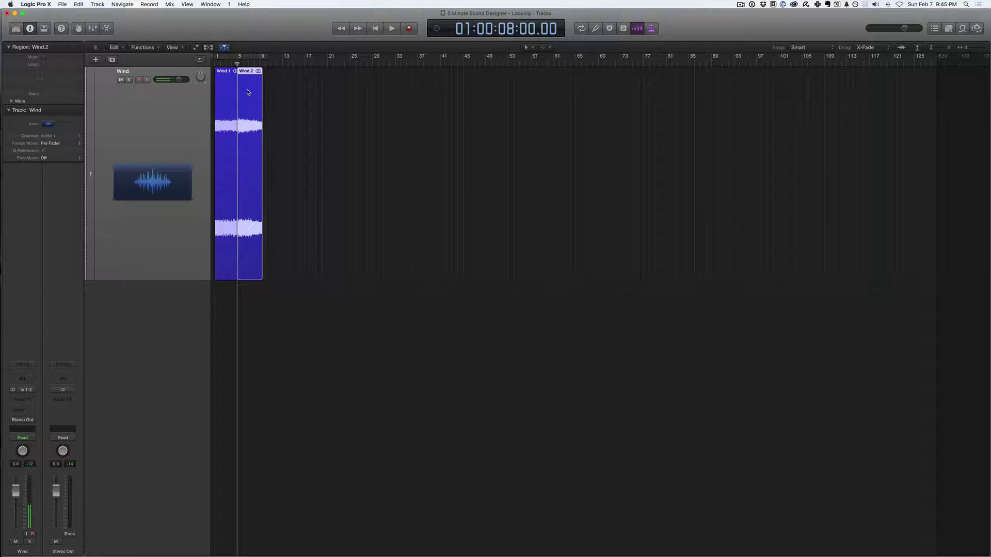
{"action": "left_click", "coordinate": [228, 93]}
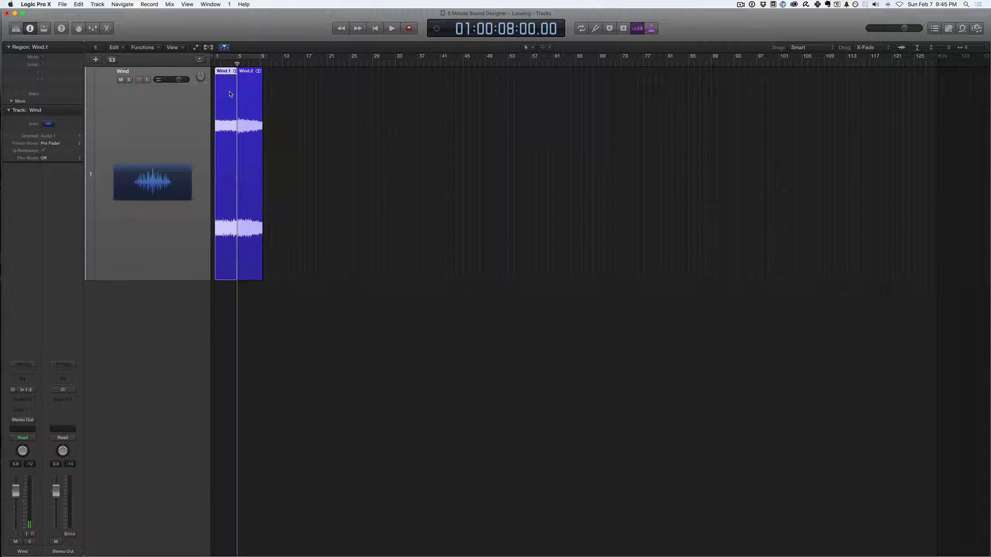
Move Wind.1 after Wind.2 so its start overlaps Wind.2's end as a crossfade.
{"action": "left_click", "coordinate": [226, 73]}
{"action": "left_click_drag", "start_coordinate": [227, 86], "coordinate": [271, 87]}
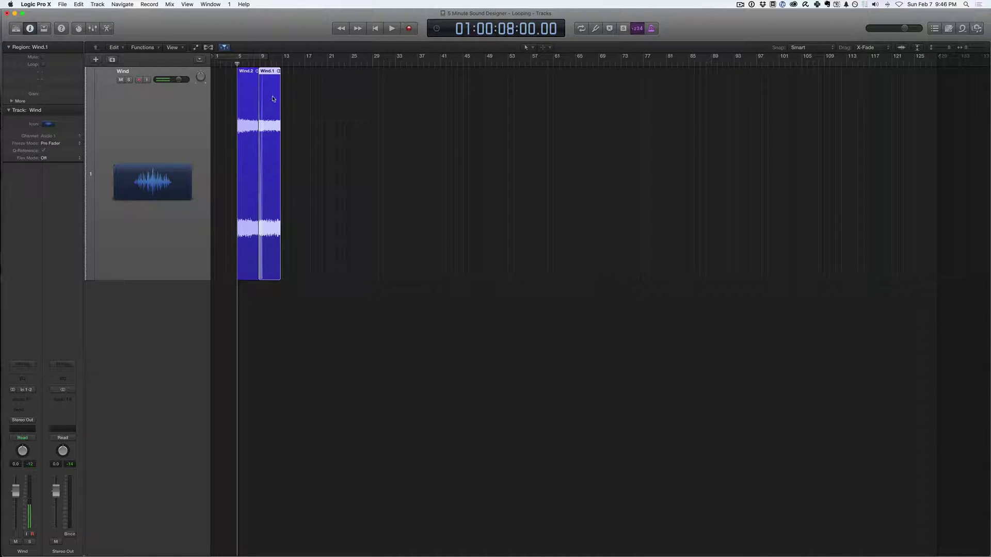
{"action": "key", "text": "z"}
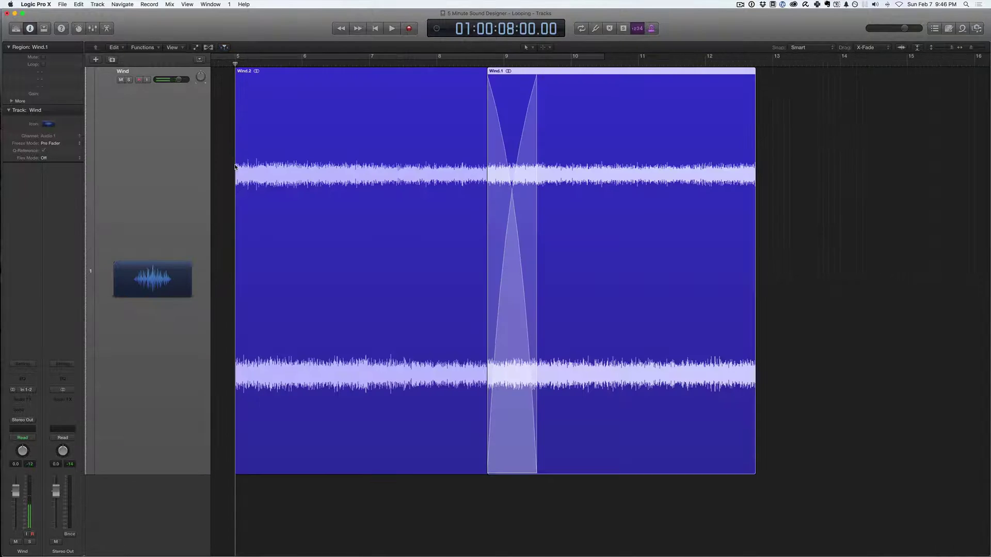
Zoom back out to the whole track and select both Wind regions together.
{"action": "left_click", "coordinate": [423, 160]}
{"action": "left_click", "coordinate": [540, 143]}
{"action": "left_click", "coordinate": [415, 141]}
{"action": "left_click", "coordinate": [622, 109]}
{"action": "left_click", "coordinate": [362, 125]}
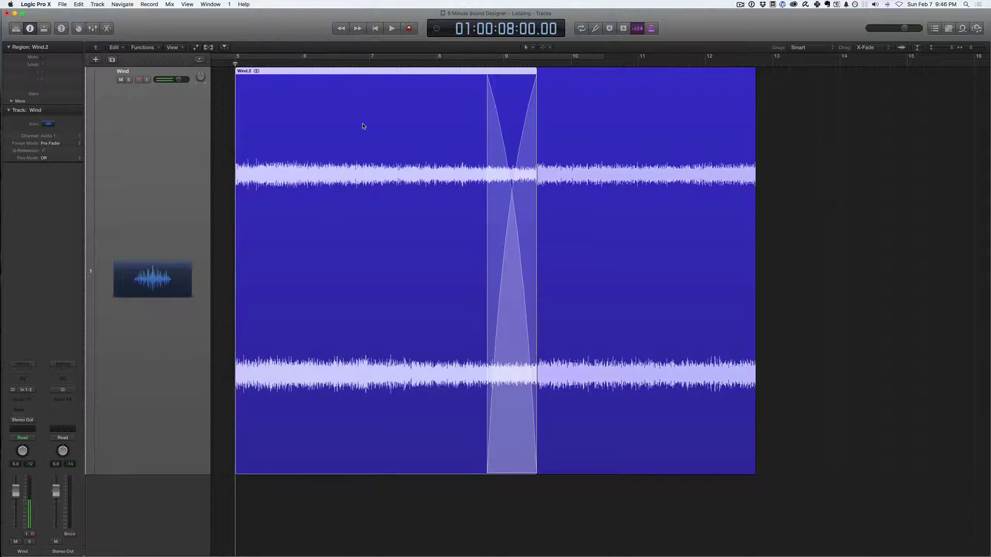
{"action": "left_click", "coordinate": [767, 128]}
{"action": "key", "text": "z"}
{"action": "left_click_drag", "start_coordinate": [471, 122], "coordinate": [226, 123]}
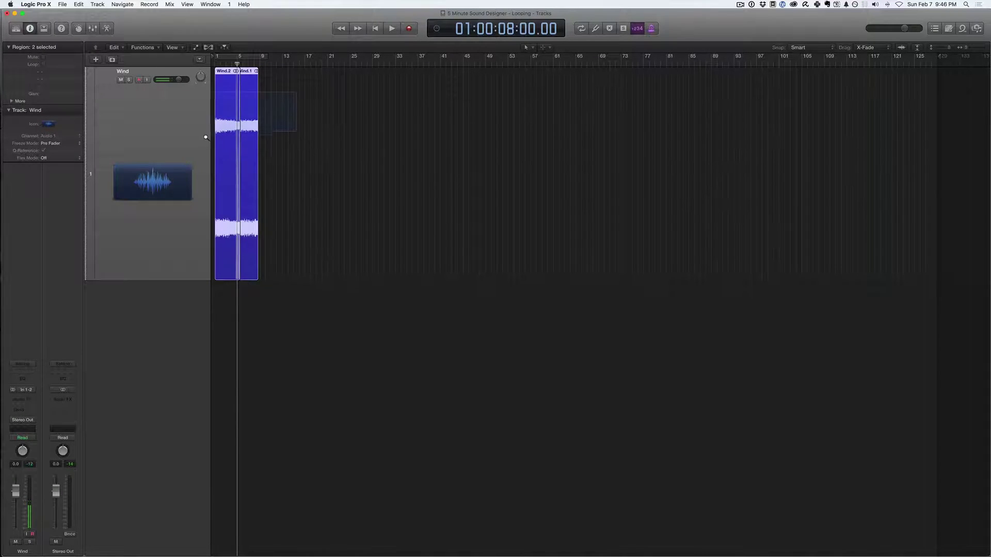
Zoom in on the regions and alternate between Wind.1 and Wind.2 to inspect their overlapping fades.
{"action": "key", "text": "z"}
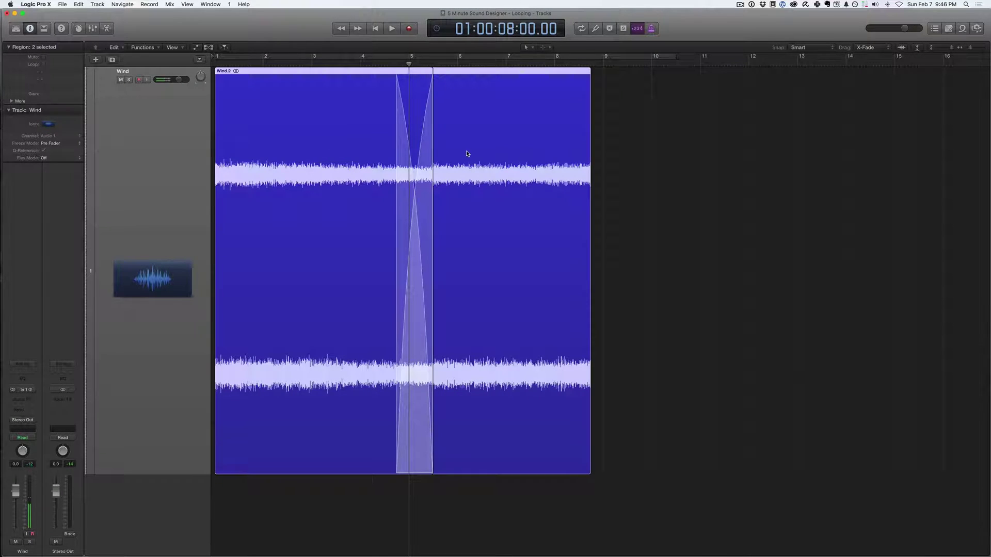
{"action": "left_click", "coordinate": [621, 155]}
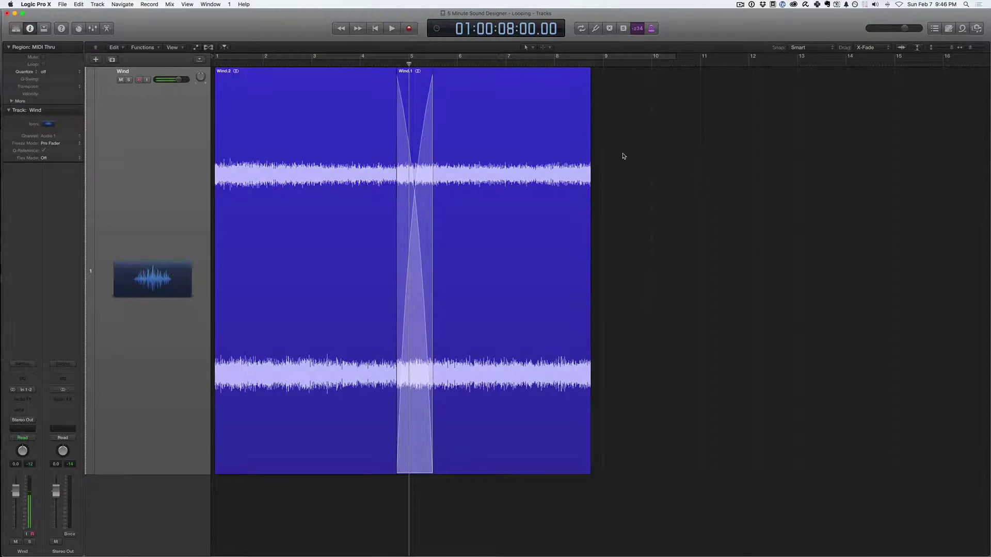
{"action": "left_click", "coordinate": [582, 142]}
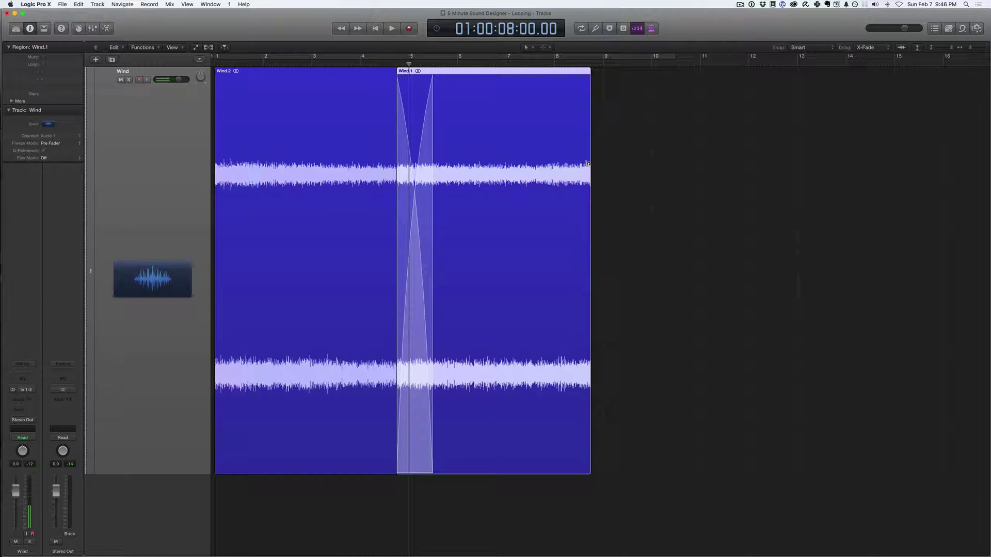
{"action": "left_click", "coordinate": [239, 170]}
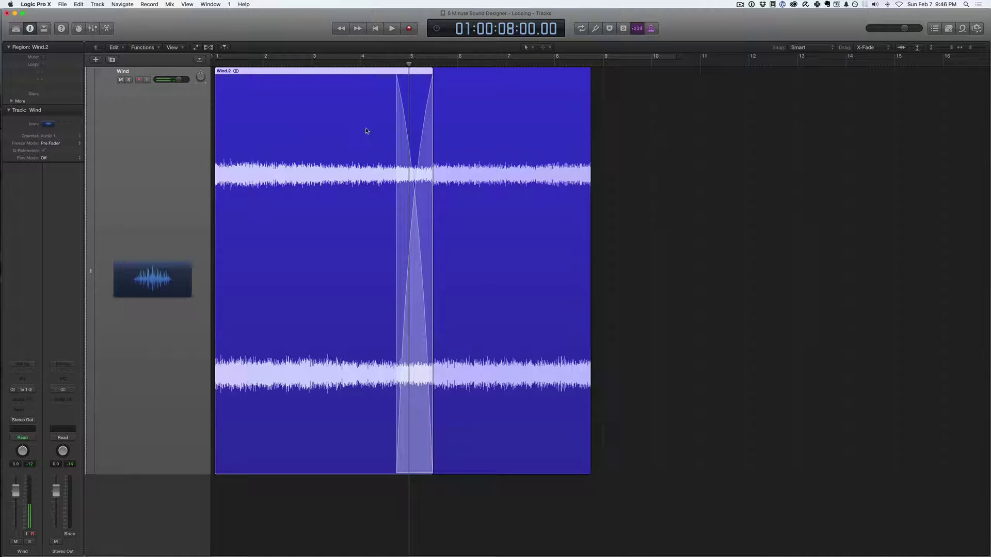
{"action": "left_click", "coordinate": [493, 114]}
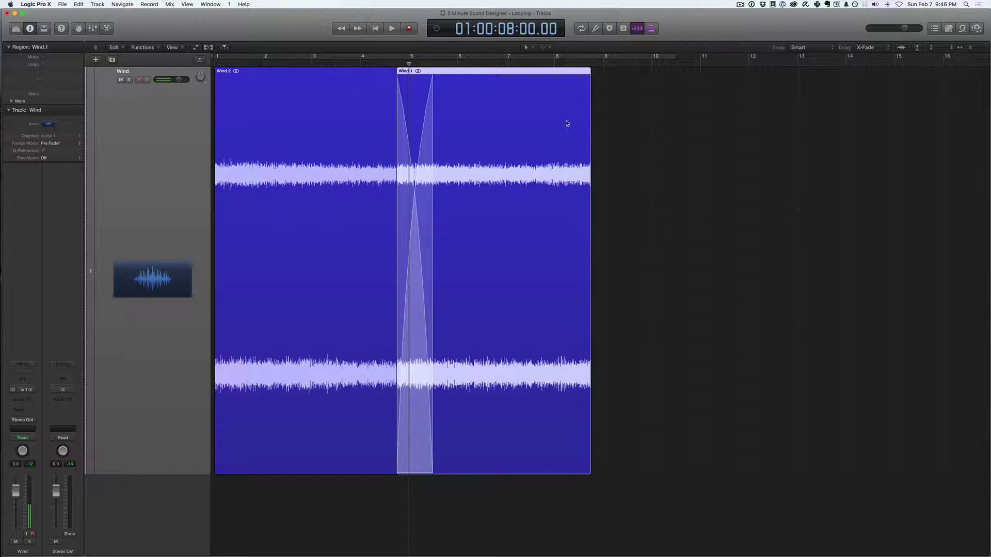
{"action": "left_click", "coordinate": [281, 114]}
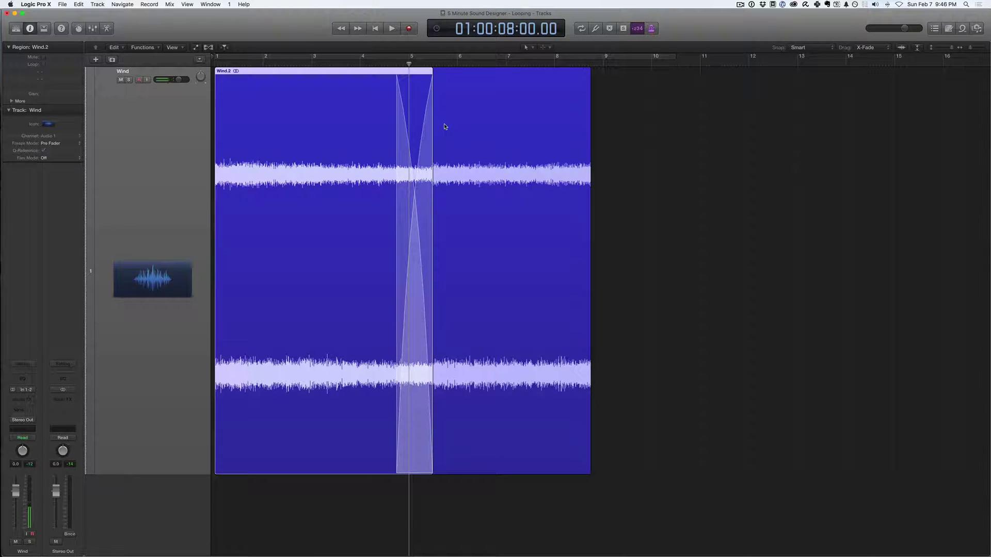
{"action": "left_click", "coordinate": [492, 133]}
{"action": "left_click", "coordinate": [340, 125]}
{"action": "left_click", "coordinate": [487, 115]}
{"action": "left_click", "coordinate": [355, 119]}
{"action": "left_click", "coordinate": [512, 118]}
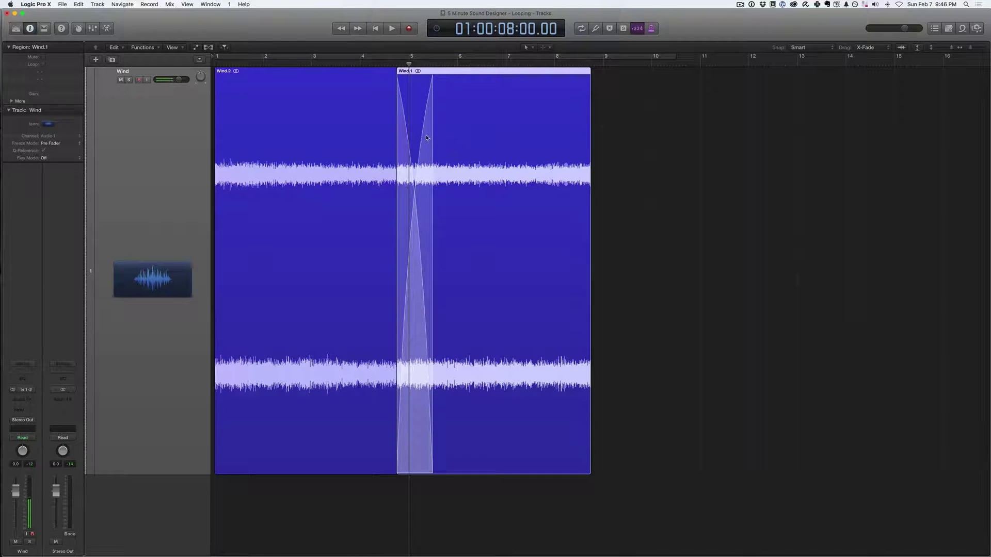
Play through the crossfade from just before it, then set the cycle range to both Wind regions.
{"action": "left_click_drag", "start_coordinate": [379, 66], "coordinate": [365, 66]}
{"action": "key", "text": "space"}
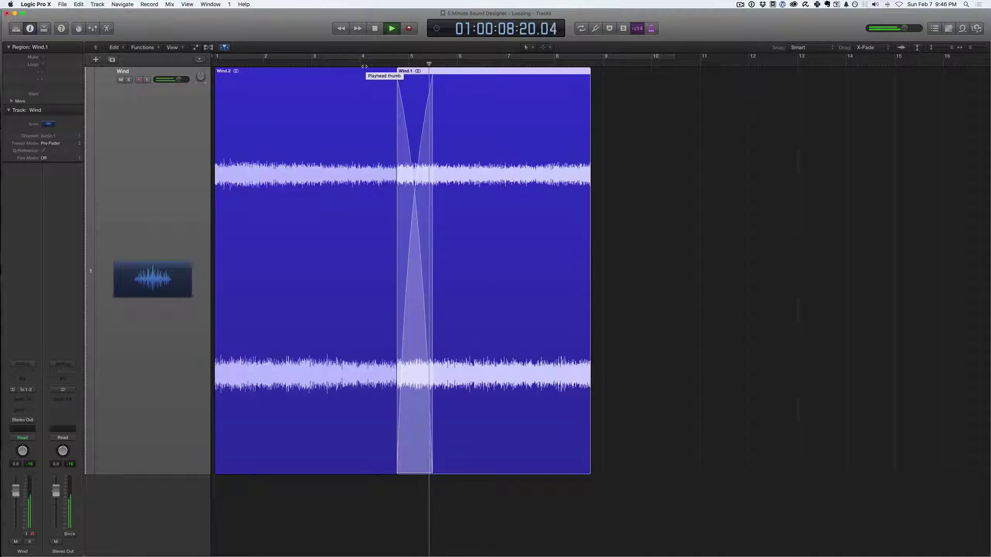
{"action": "key", "text": "space"}
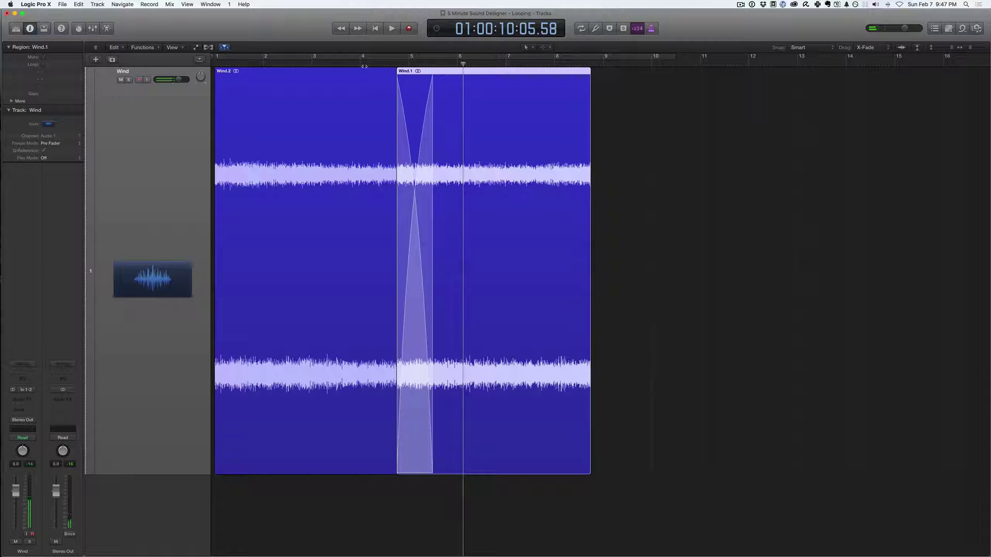
{"action": "left_click", "coordinate": [220, 189], "text": "shift"}
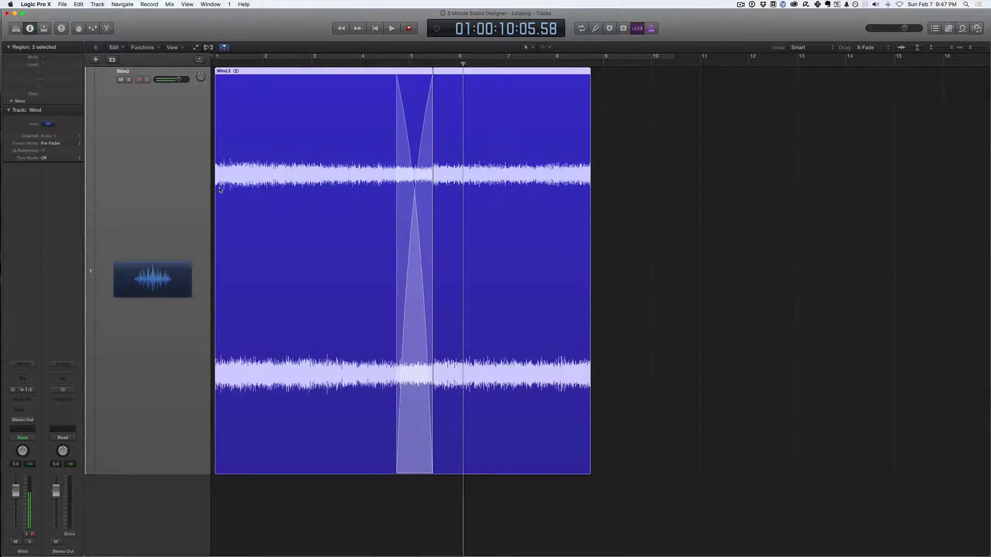
{"action": "key", "text": "super+u"}
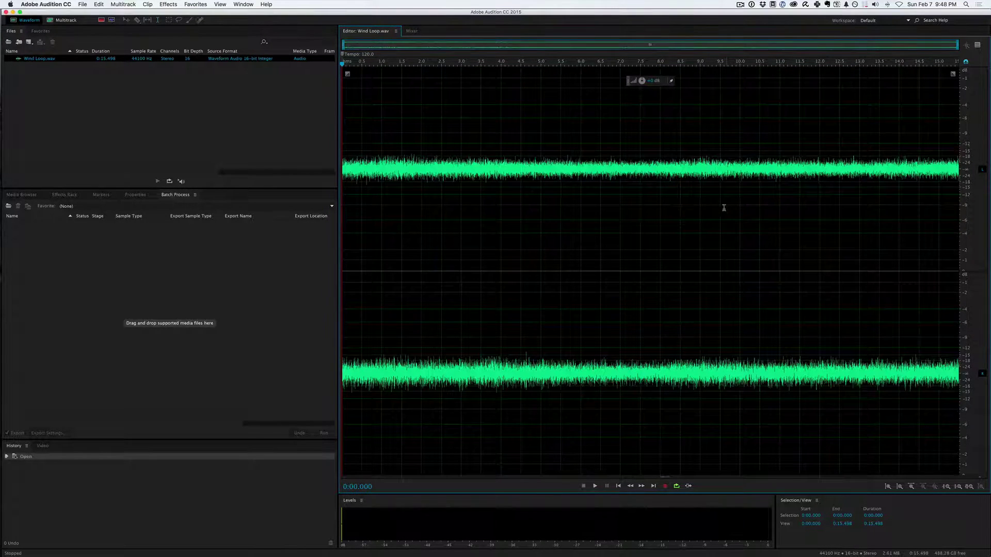
Play Wind Loop.wav twice from near its end to hear the end-to-start seam.
{"action": "left_click", "coordinate": [884, 121]}
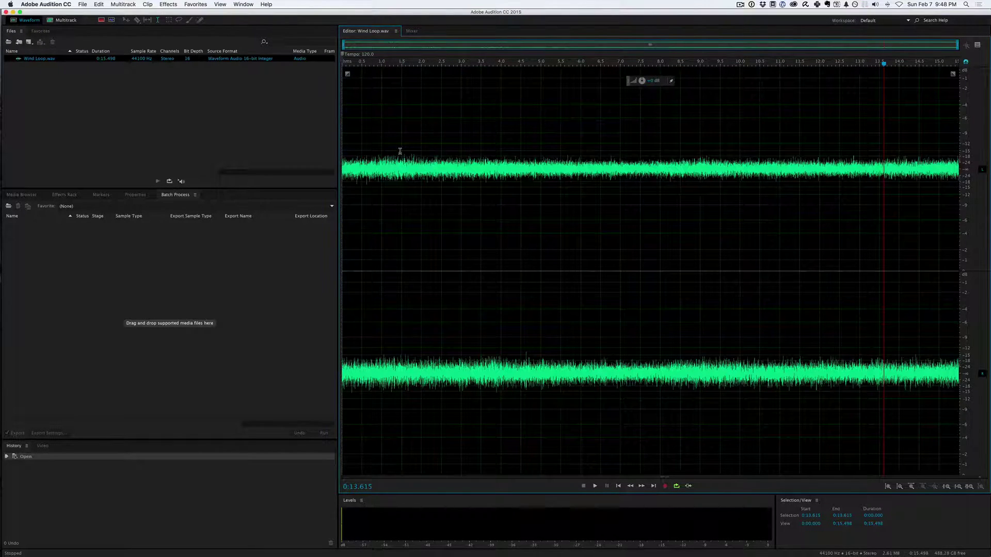
{"action": "key", "text": "space"}
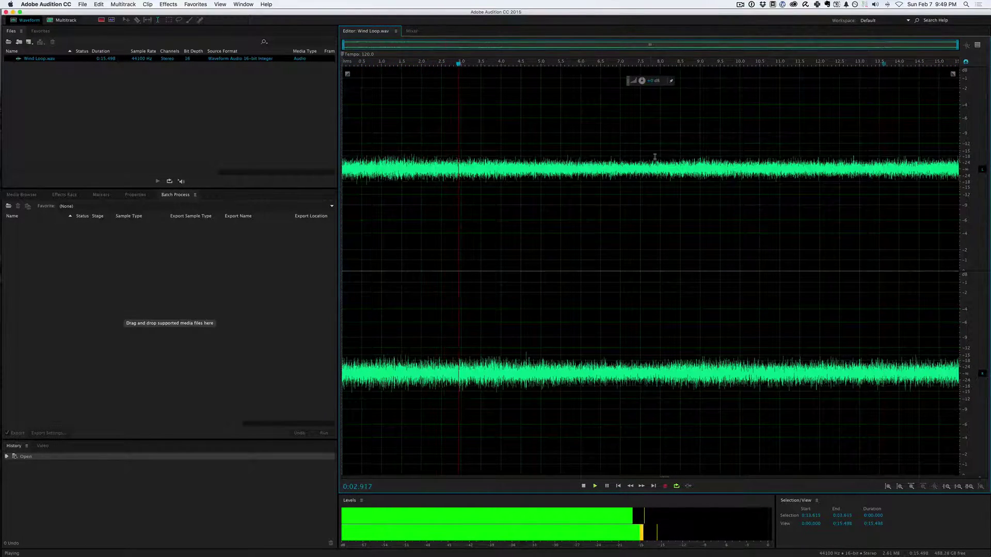
{"action": "key", "text": "space"}
{"action": "left_click", "coordinate": [846, 135]}
{"action": "key", "text": "space"}
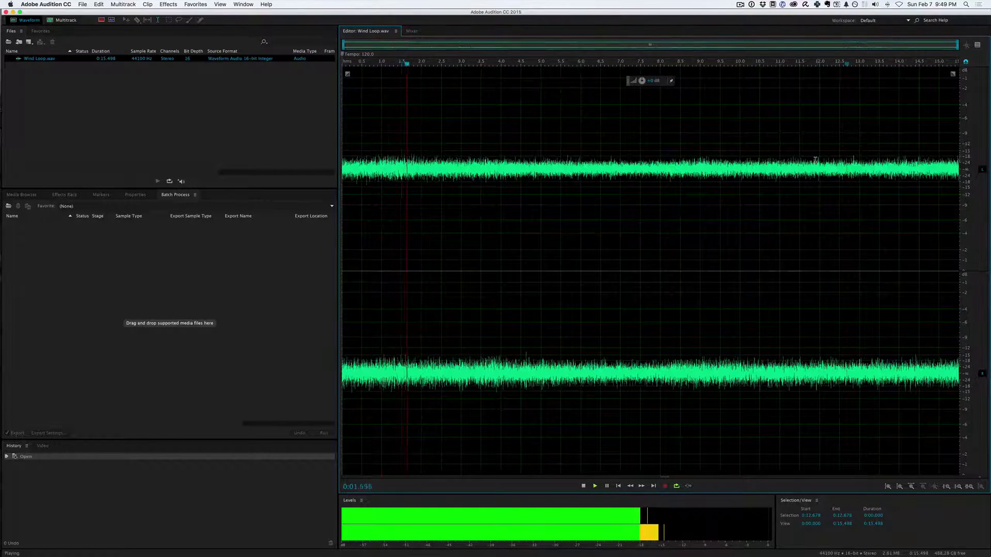
{"action": "key", "text": "space"}
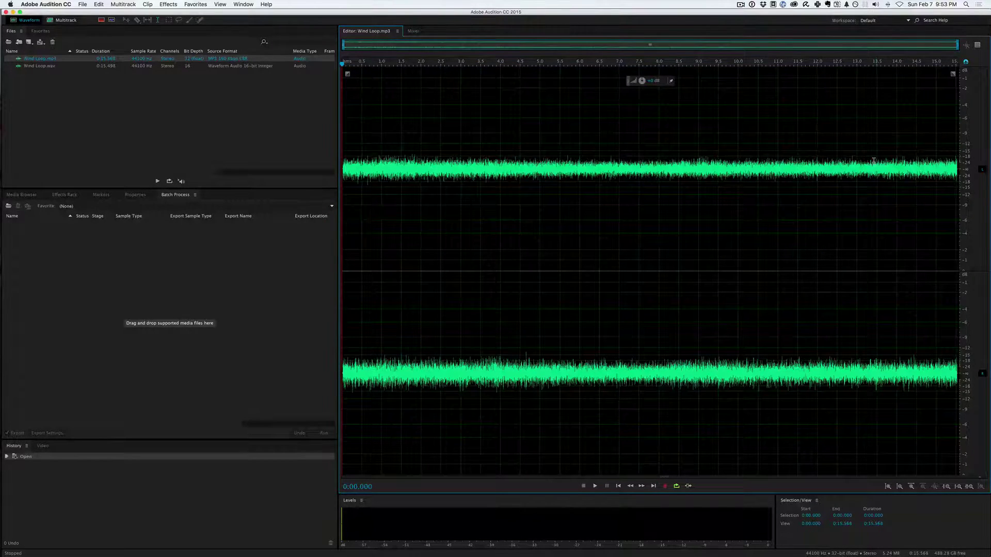
Loop-play Wind Loop.mp3 from about 13.5 s, jump to 14 s, then stop.
{"action": "left_click", "coordinate": [874, 161]}
{"action": "key", "text": "space"}
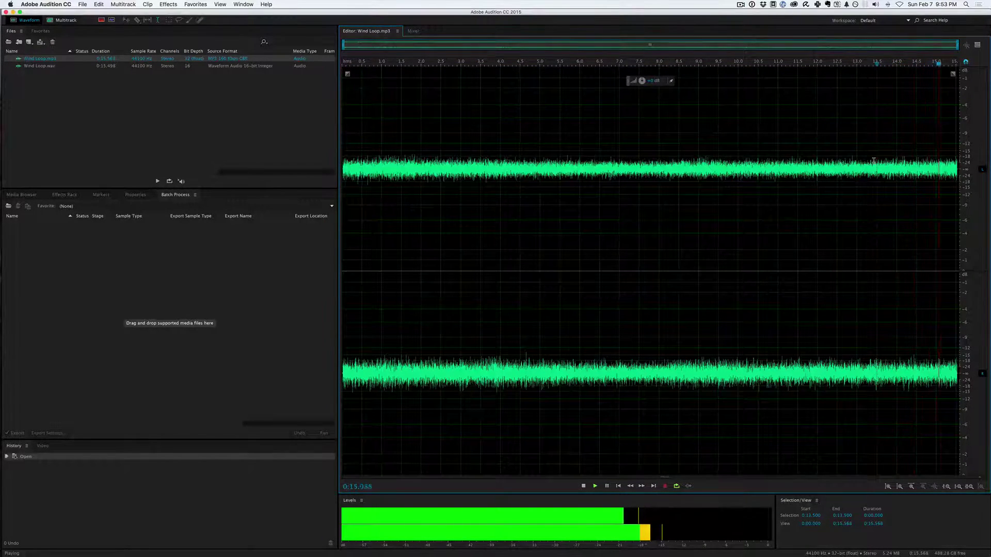
{"action": "left_click", "coordinate": [894, 160]}
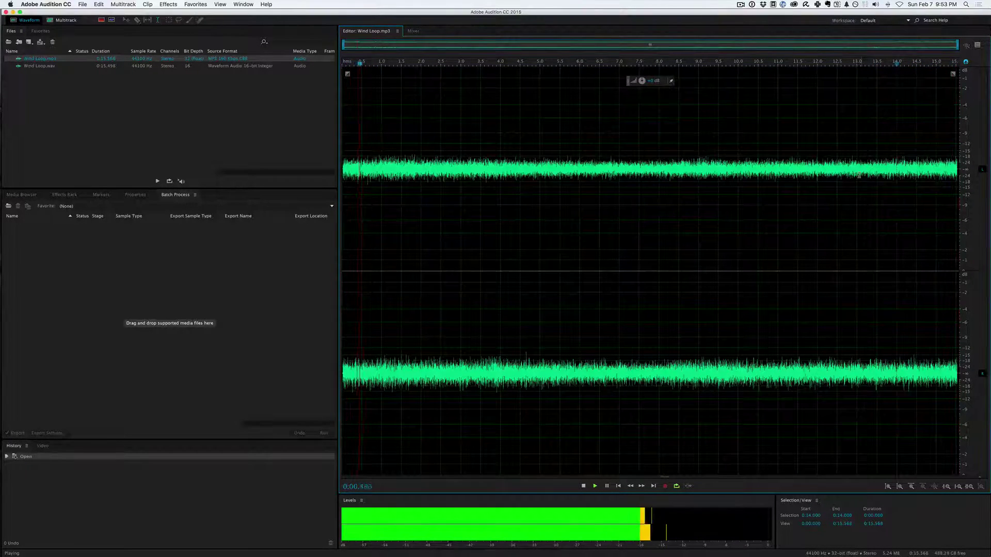
{"action": "key", "text": "space"}
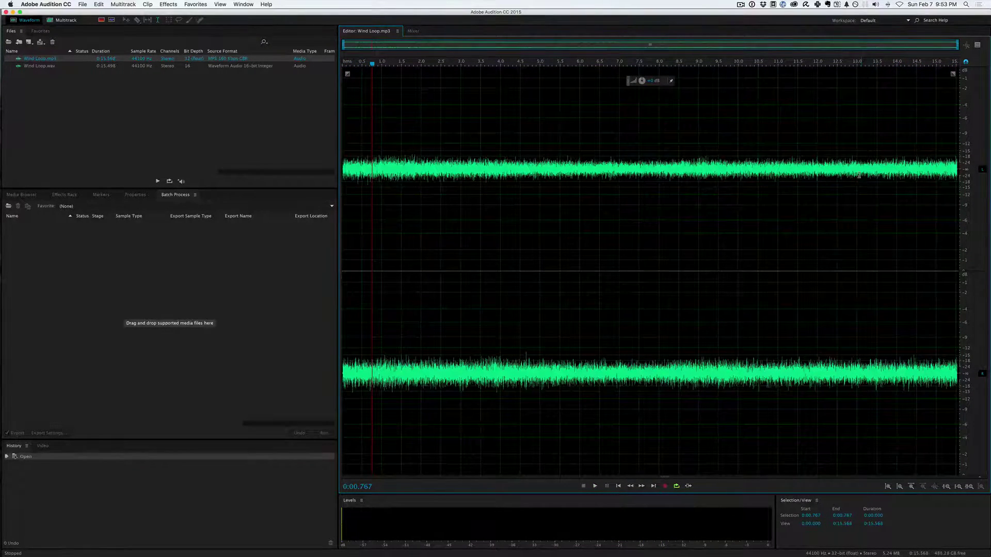